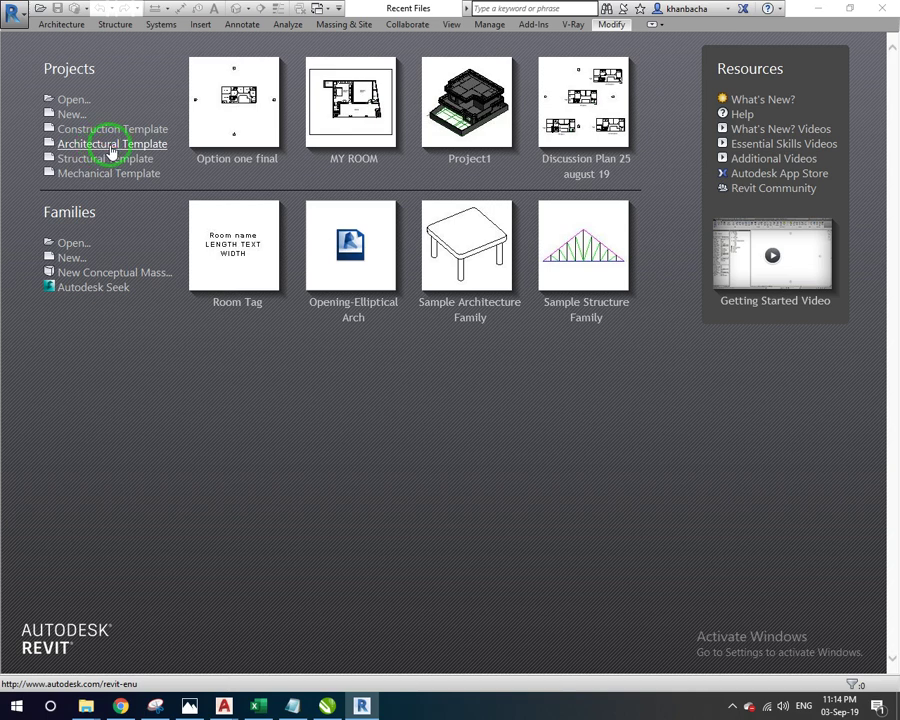
Start a new project from the architectural template and open Project Units with UN
{"action": "left_click", "coordinate": [137, 146]}
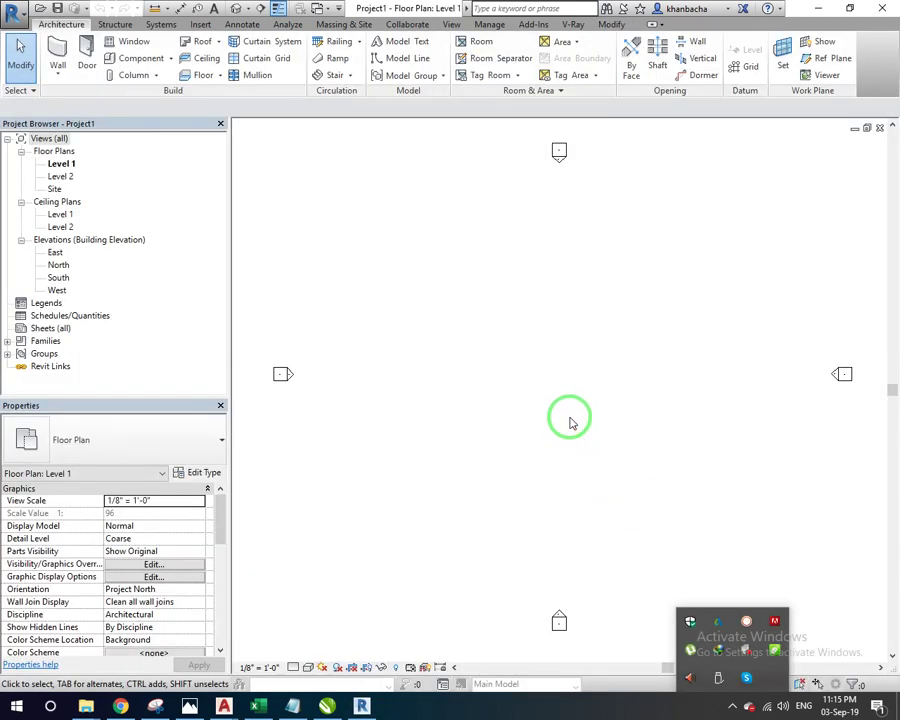
{"action": "mouse_move", "coordinate": [688, 237]}
{"action": "left_mouse_down"}
{"action": "mouse_move", "coordinate": [524, 354]}
{"action": "mouse_move", "coordinate": [518, 372]}
{"action": "left_mouse_up"}
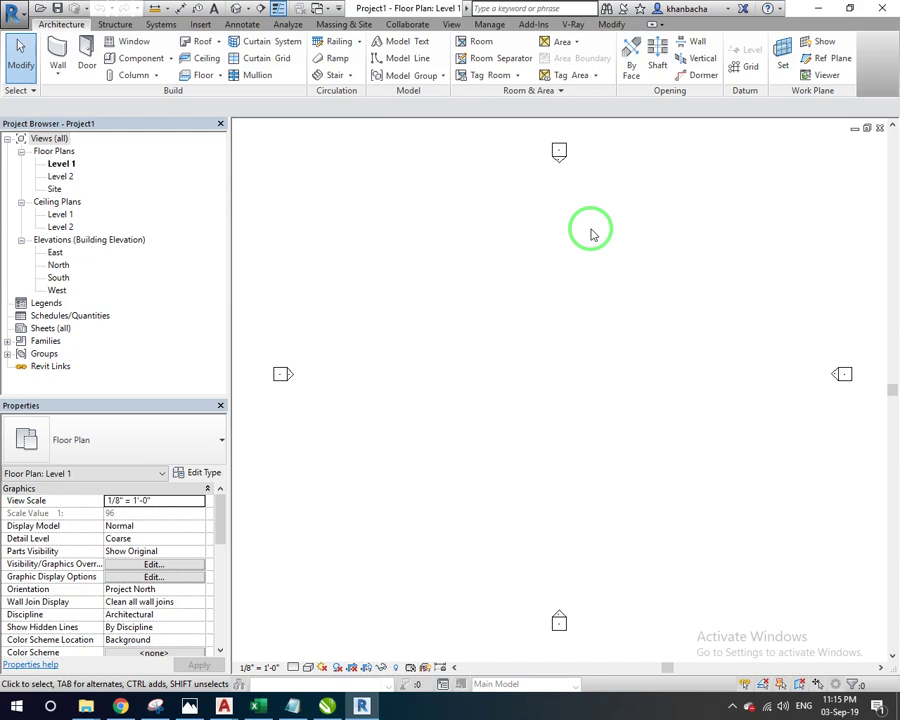
{"action": "key", "text": "u"}
{"action": "key", "text": "n"}
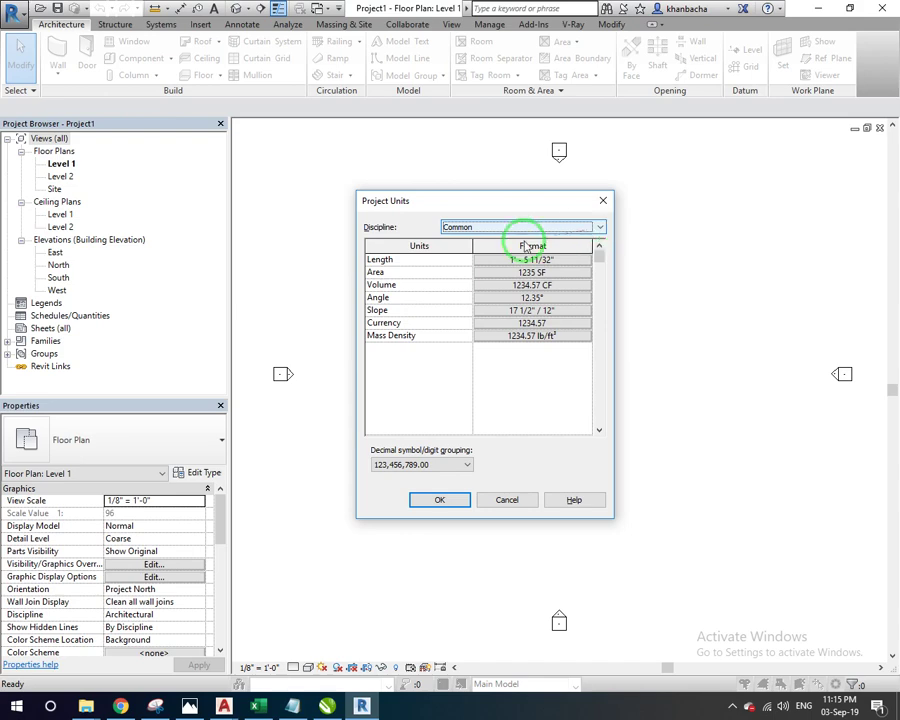
Set the Length format to feet and fractional inches, rounded to the nearest 1/8"
{"action": "left_click", "coordinate": [415, 262]}
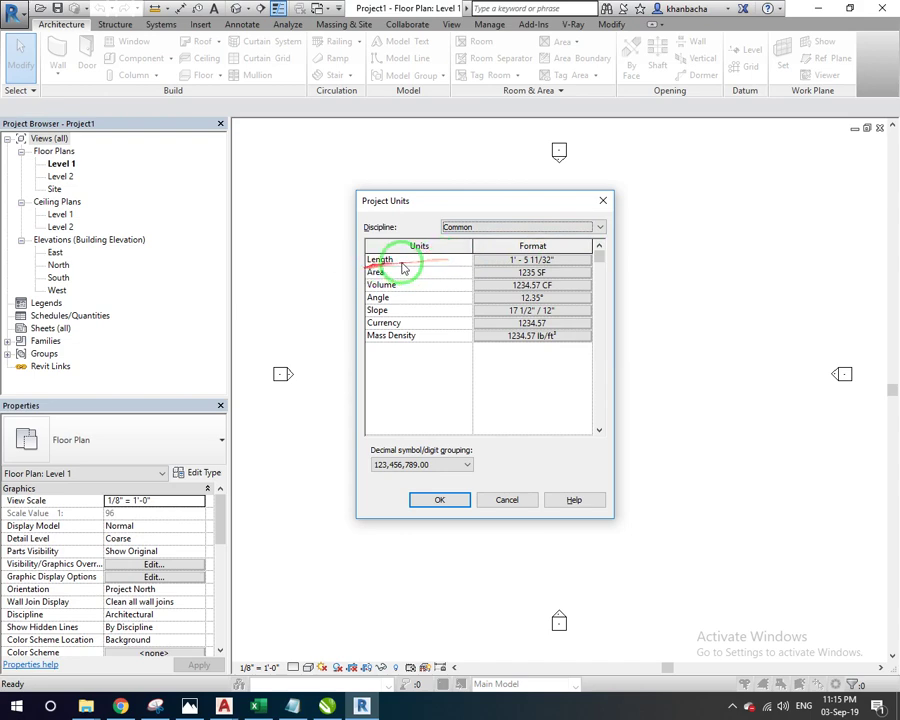
{"action": "left_click", "coordinate": [512, 259]}
{"action": "left_click", "coordinate": [407, 309]}
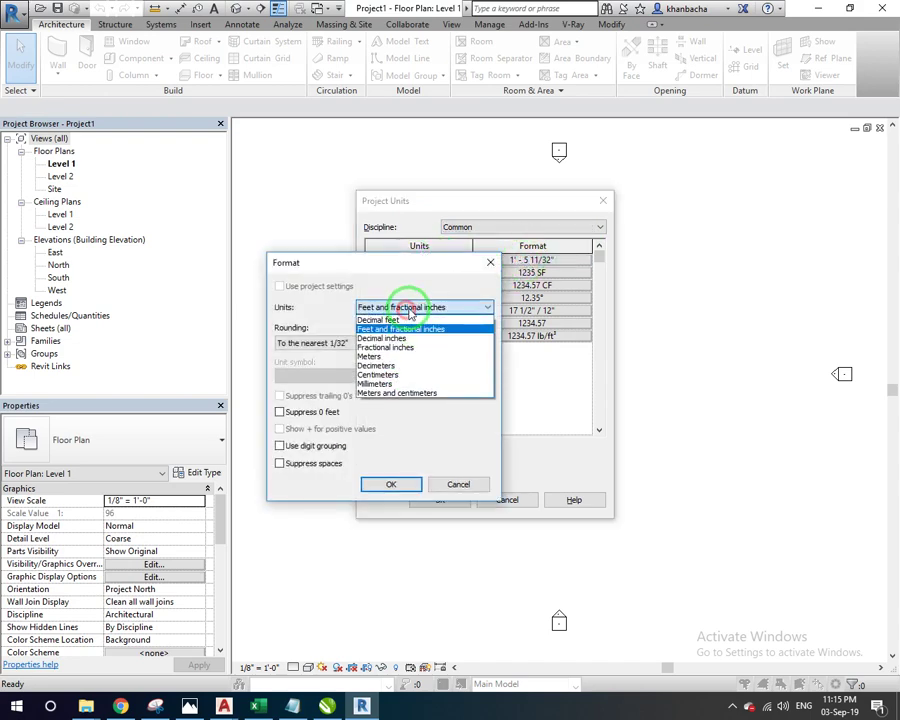
{"action": "left_click", "coordinate": [456, 306]}
{"action": "left_click", "coordinate": [358, 343]}
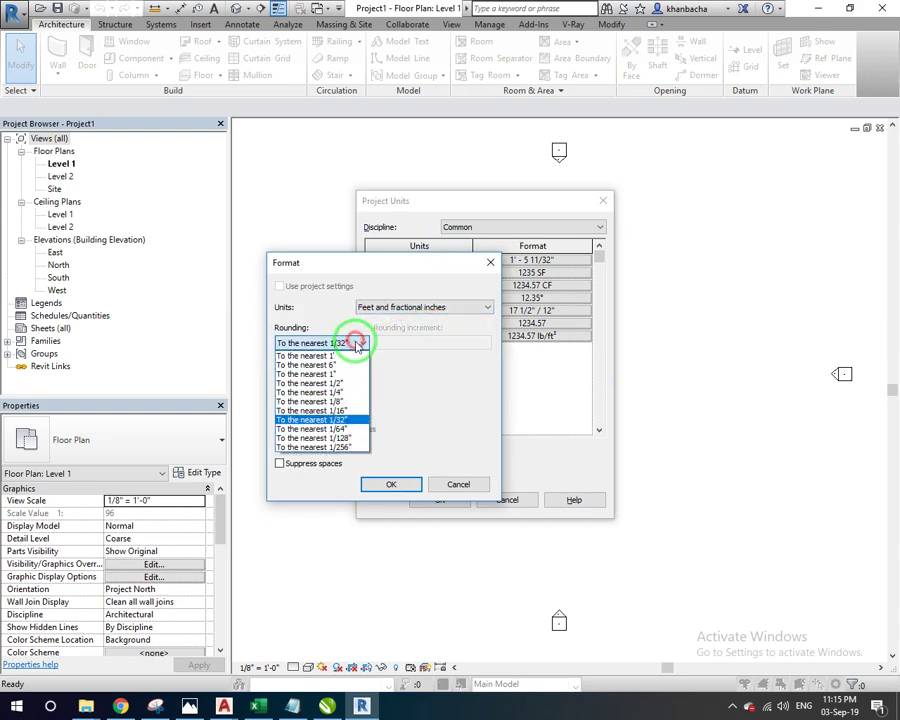
{"action": "left_click", "coordinate": [310, 401]}
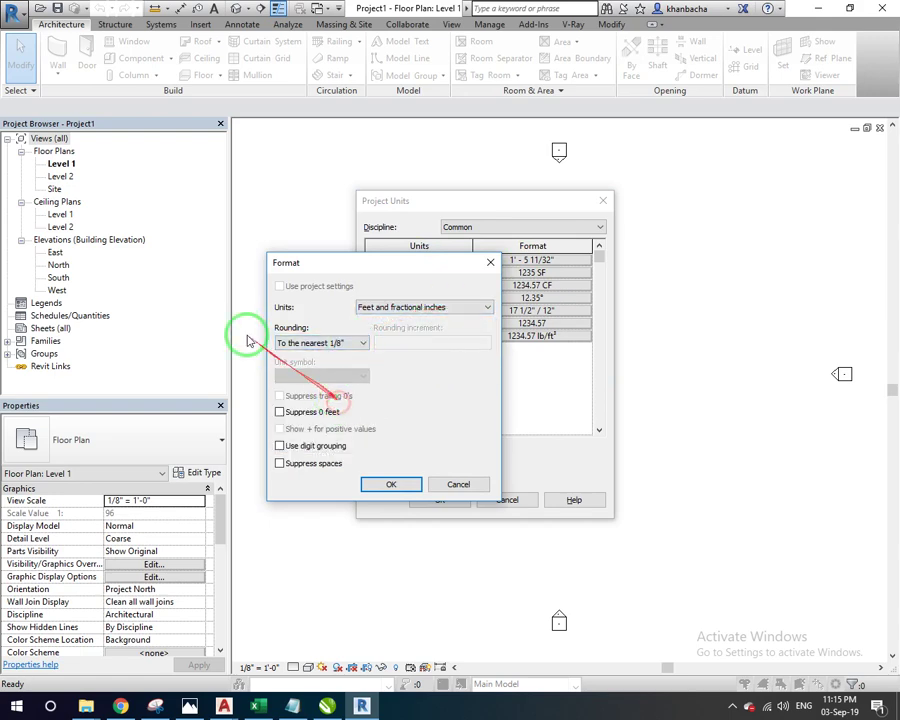
{"action": "left_click", "coordinate": [406, 482]}
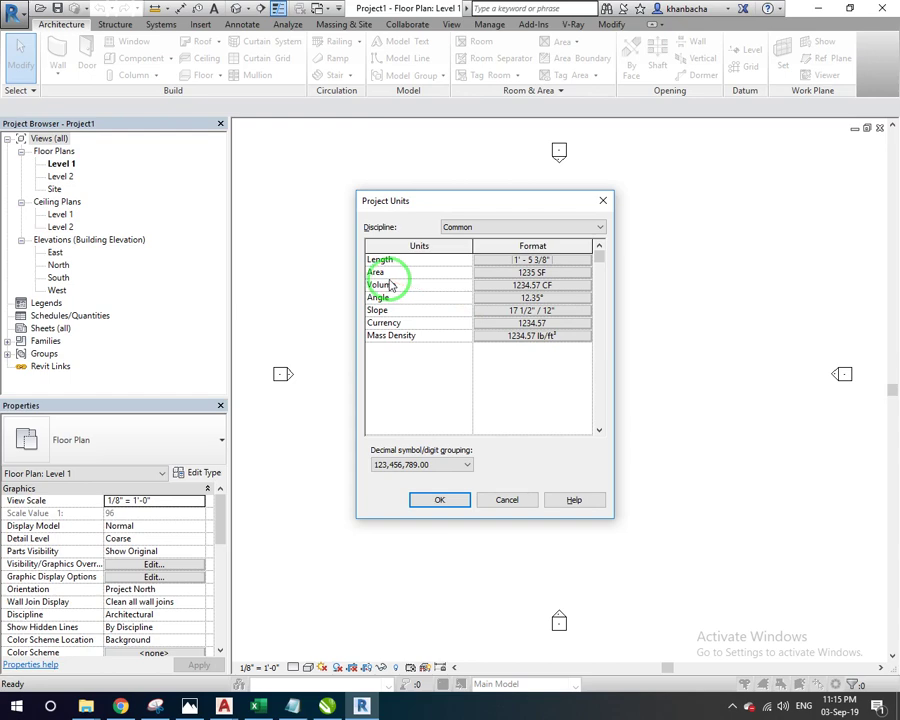
Review the Area format options, leaving it as square feet unchanged
{"action": "left_click", "coordinate": [510, 272]}
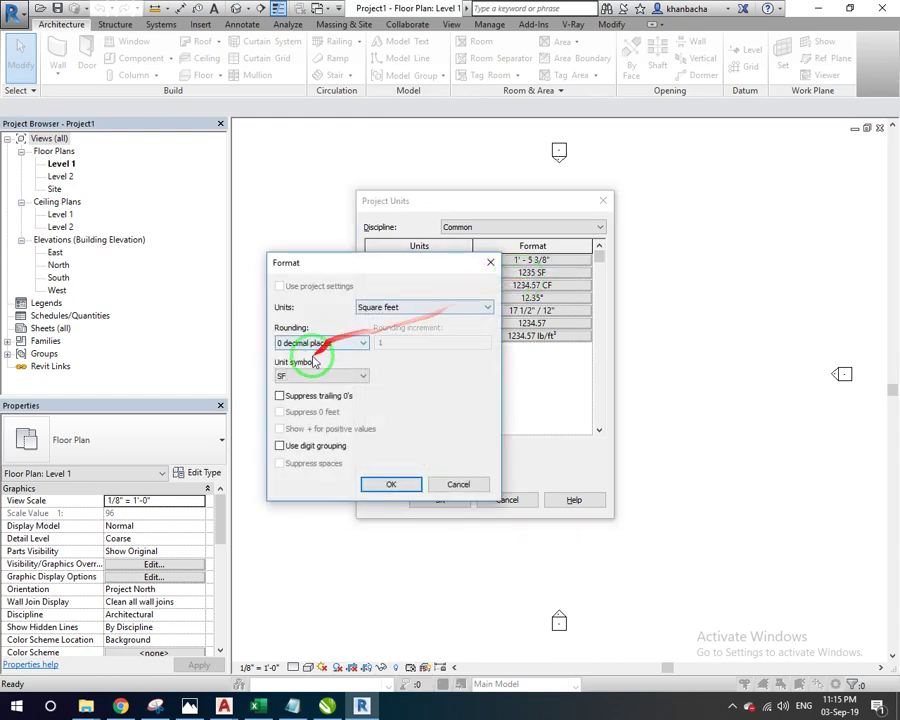
{"action": "left_click", "coordinate": [334, 375]}
{"action": "left_click", "coordinate": [380, 308]}
{"action": "left_click", "coordinate": [386, 305]}
{"action": "left_click", "coordinate": [453, 483]}
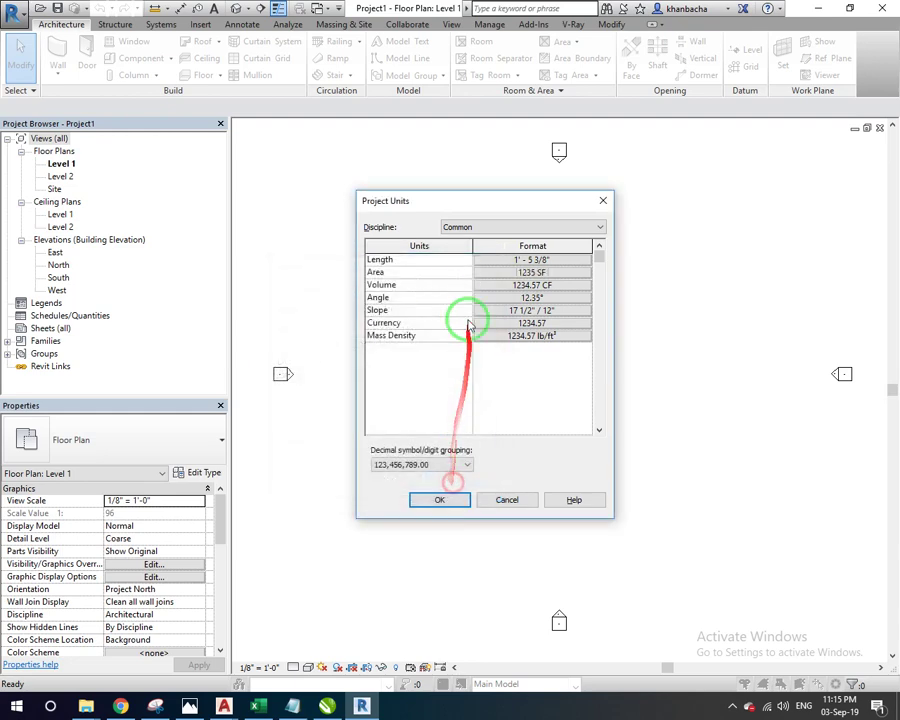
Review the Volume format options, keeping CF as the volume symbol
{"action": "left_click", "coordinate": [545, 284]}
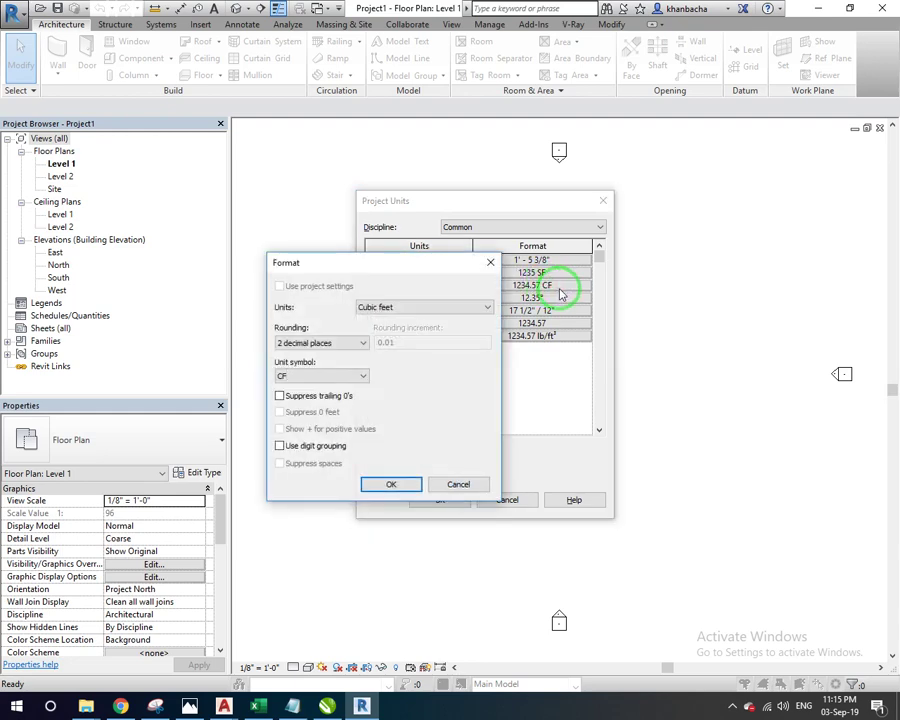
{"action": "left_click", "coordinate": [331, 375]}
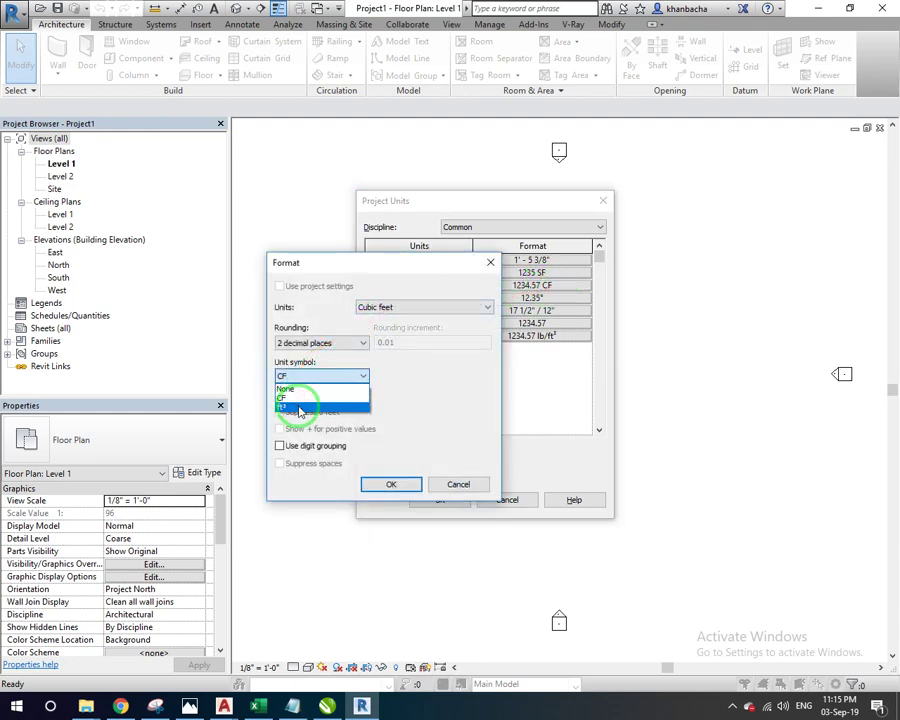
{"action": "left_click", "coordinate": [420, 398]}
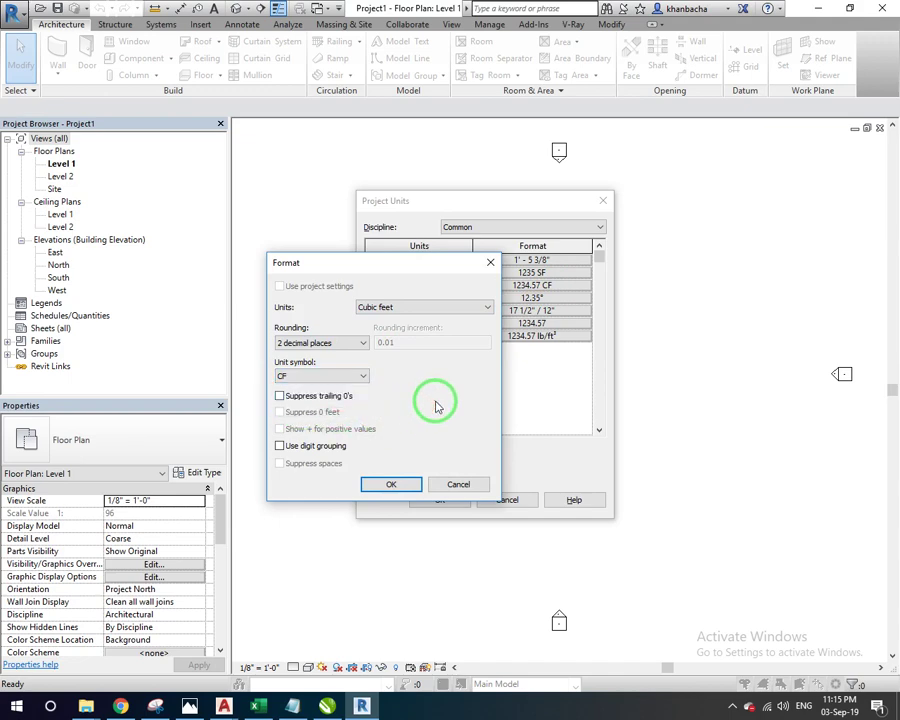
{"action": "left_click", "coordinate": [407, 483]}
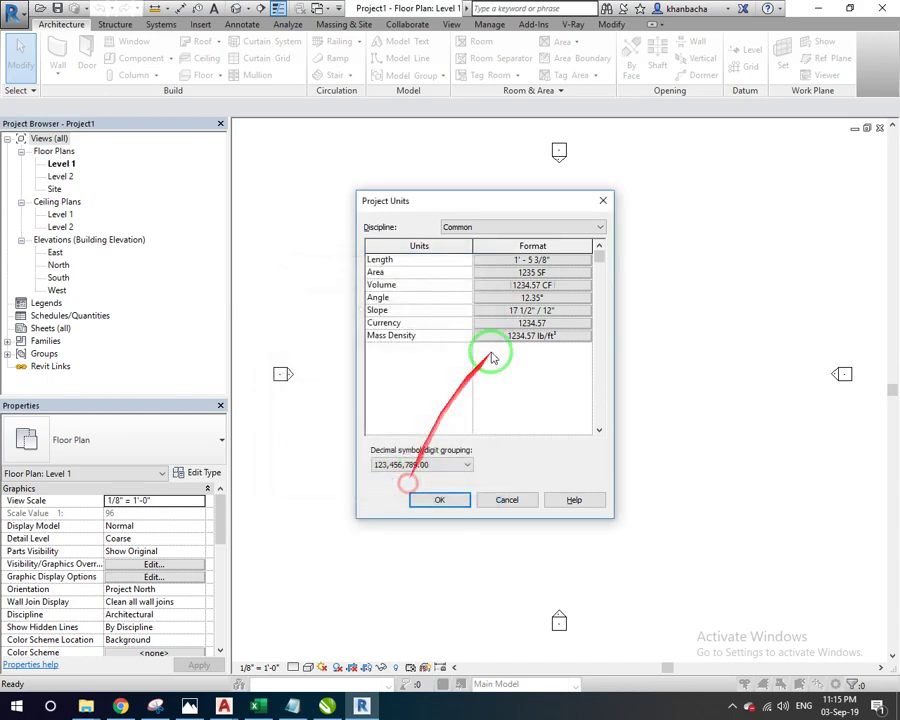
{"action": "left_click", "coordinate": [545, 298]}
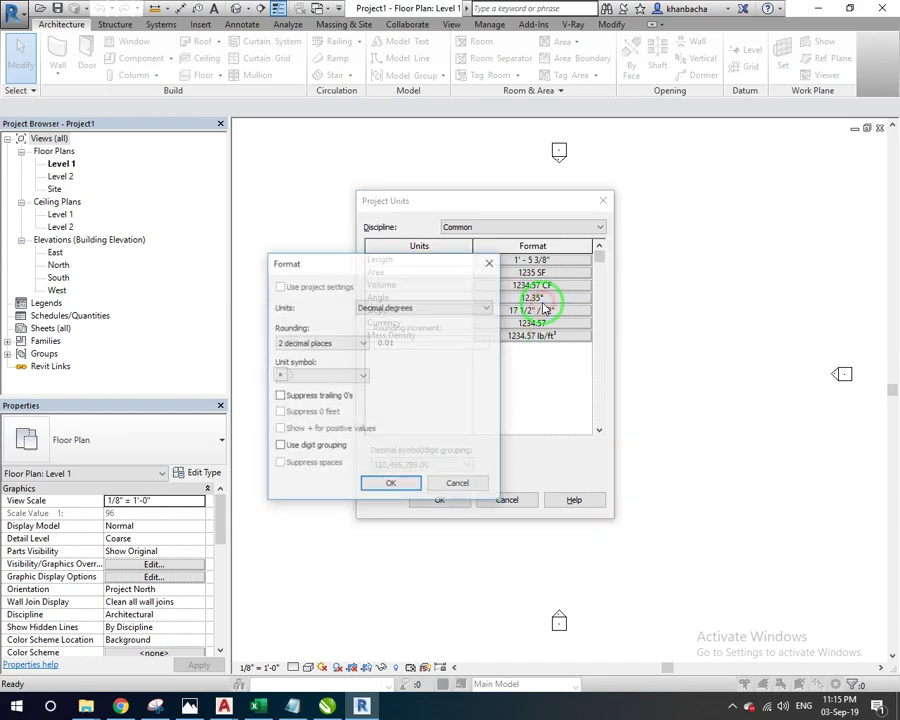
{"action": "left_click", "coordinate": [350, 343]}
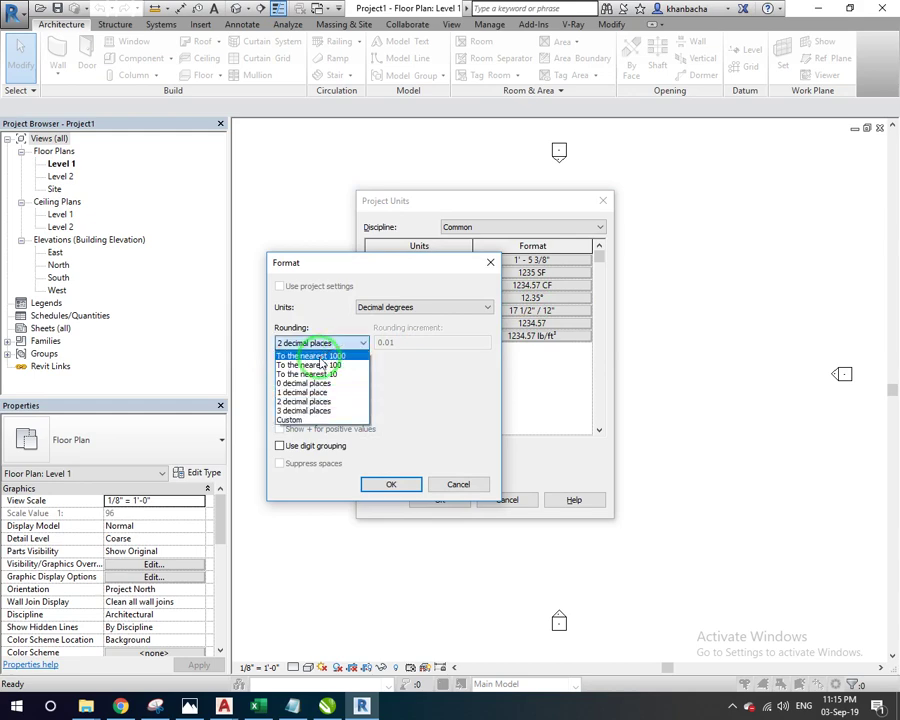
{"action": "left_click", "coordinate": [305, 383]}
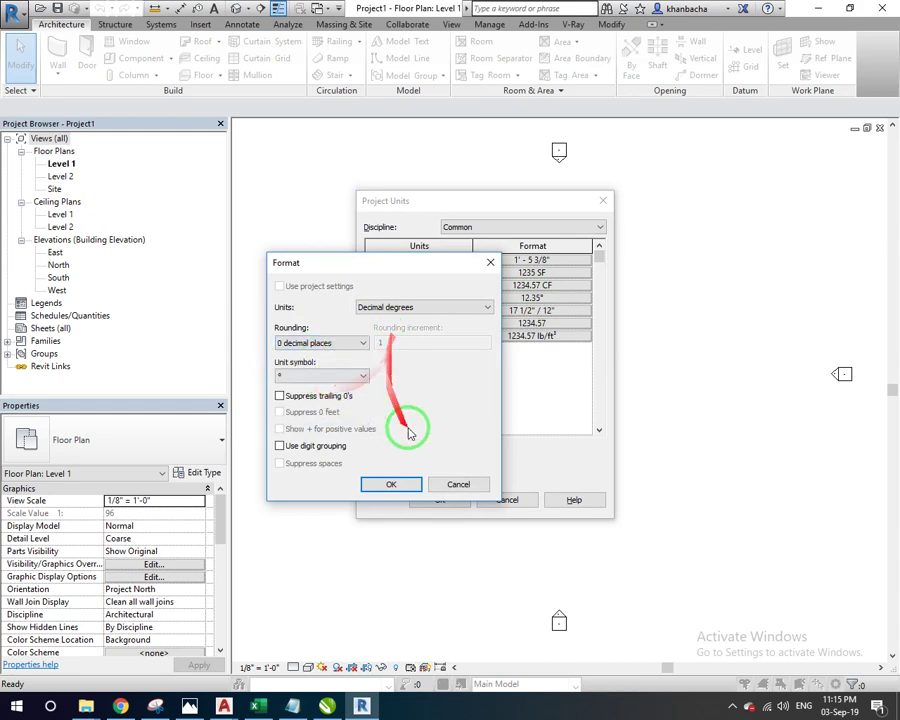
{"action": "left_click", "coordinate": [410, 487]}
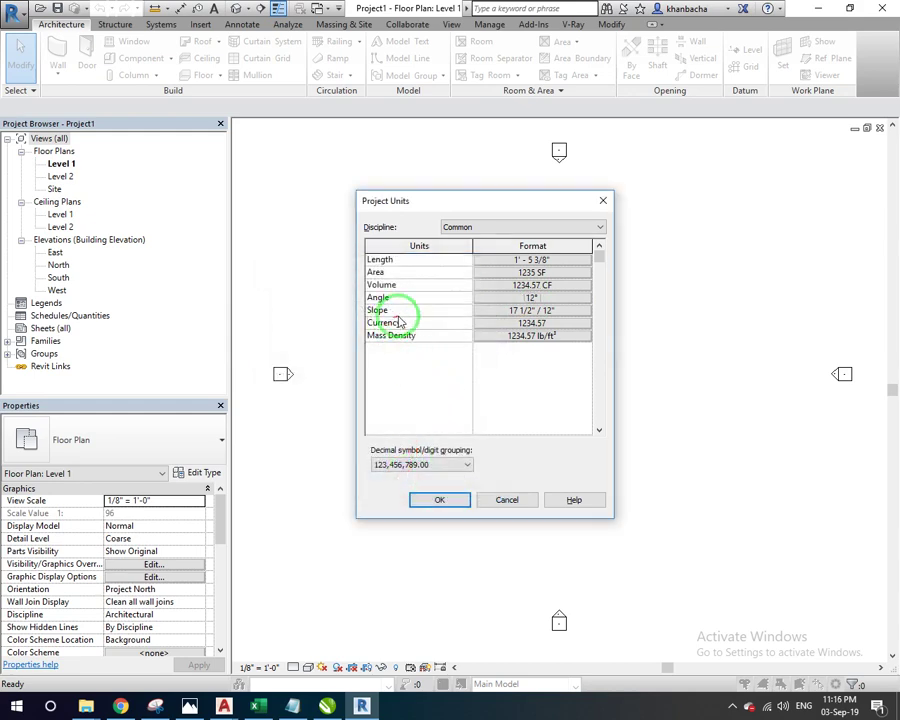
{"action": "left_click", "coordinate": [536, 310]}
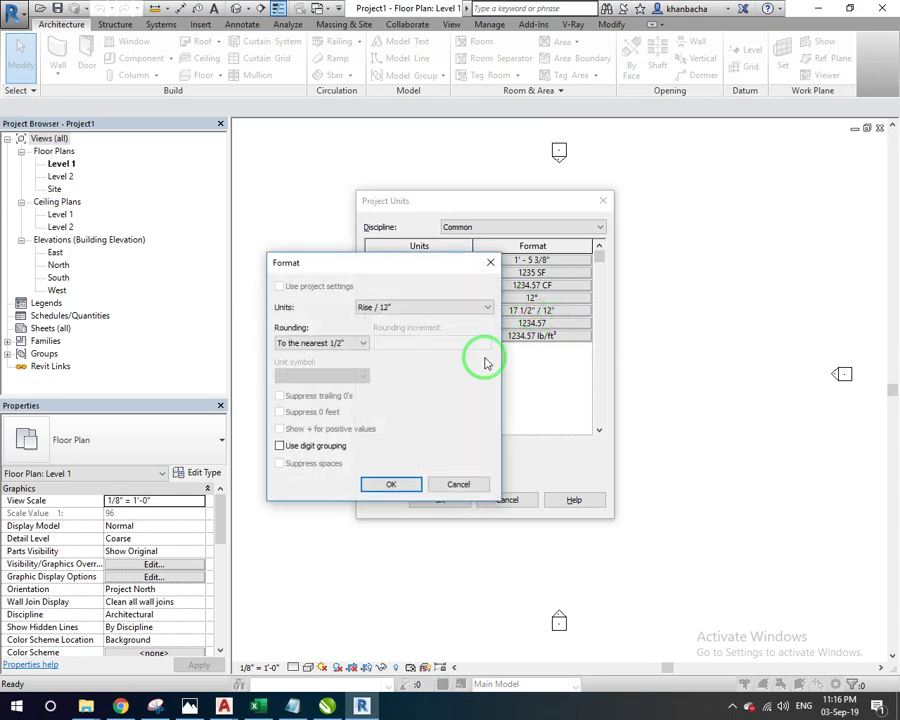
{"action": "left_click", "coordinate": [458, 486]}
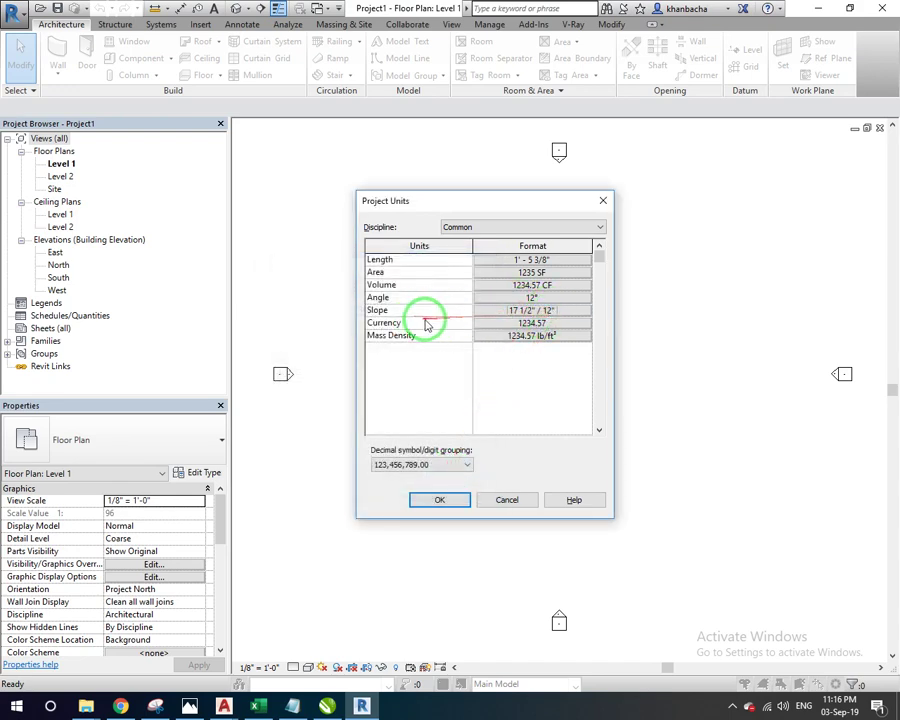
{"action": "left_click", "coordinate": [545, 328]}
{"action": "left_click", "coordinate": [457, 481]}
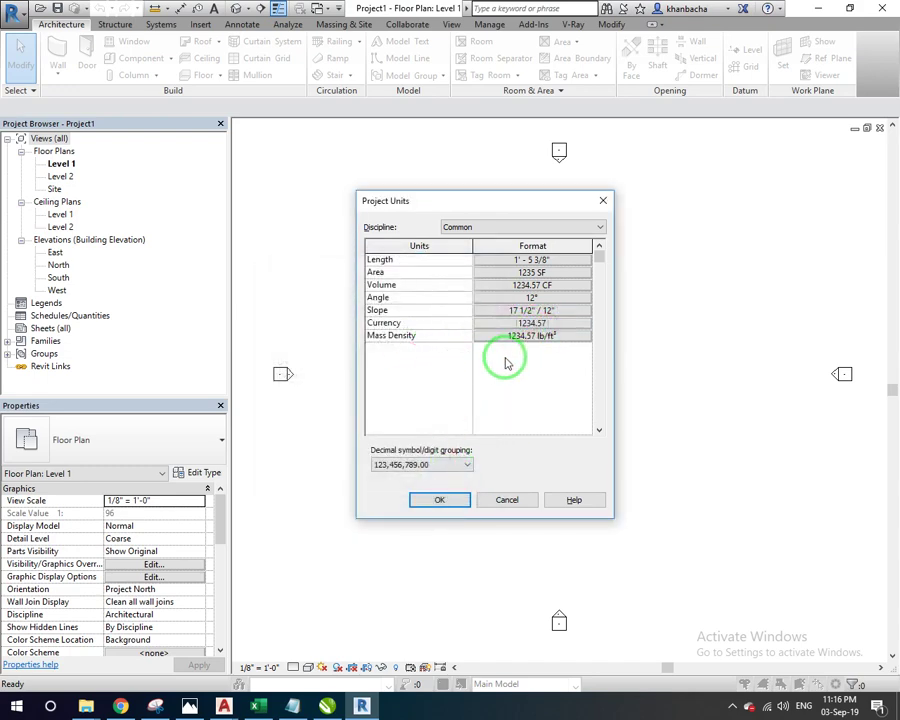
{"action": "mouse_move", "coordinate": [500, 358]}
{"action": "left_mouse_down"}
{"action": "mouse_move", "coordinate": [544, 336]}
{"action": "mouse_move", "coordinate": [500, 337]}
{"action": "left_mouse_up"}
{"action": "left_click_drag", "start_coordinate": [486, 264], "coordinate": [552, 259]}
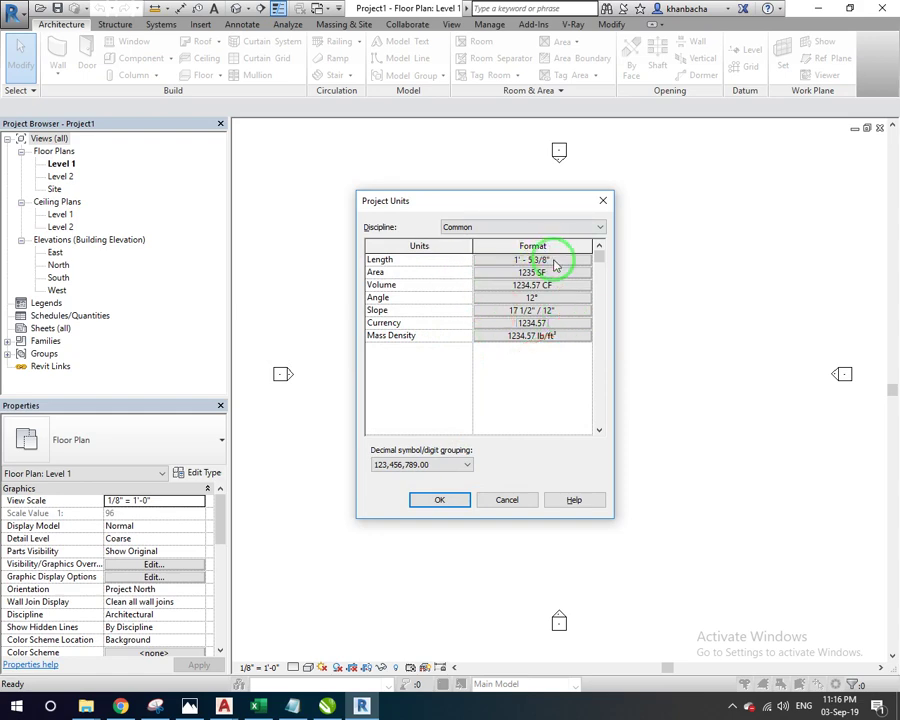
{"action": "left_click_drag", "start_coordinate": [555, 262], "coordinate": [520, 340]}
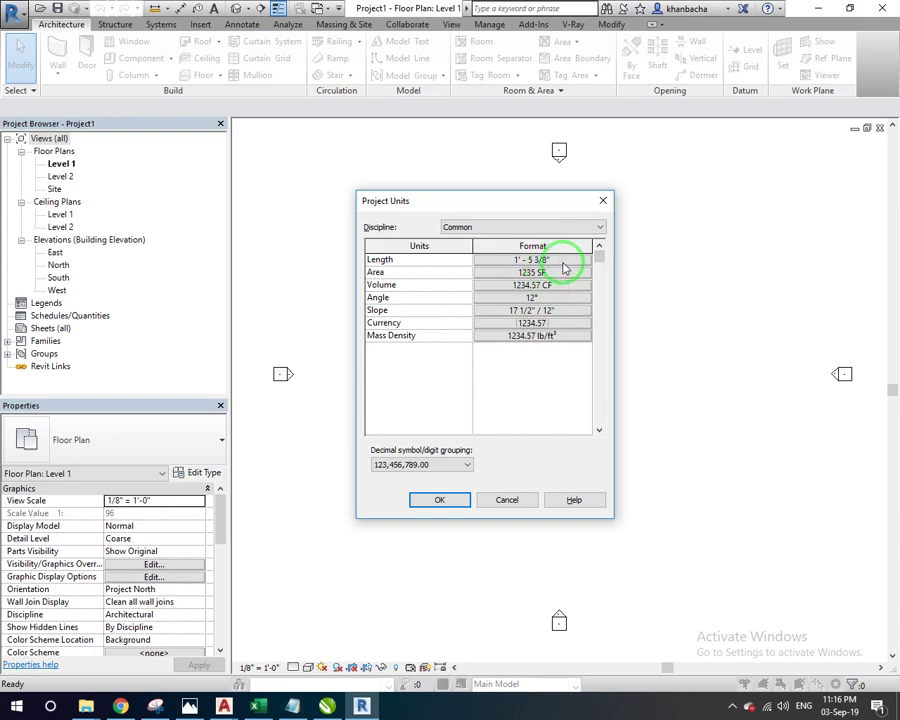
{"action": "left_click", "coordinate": [562, 263]}
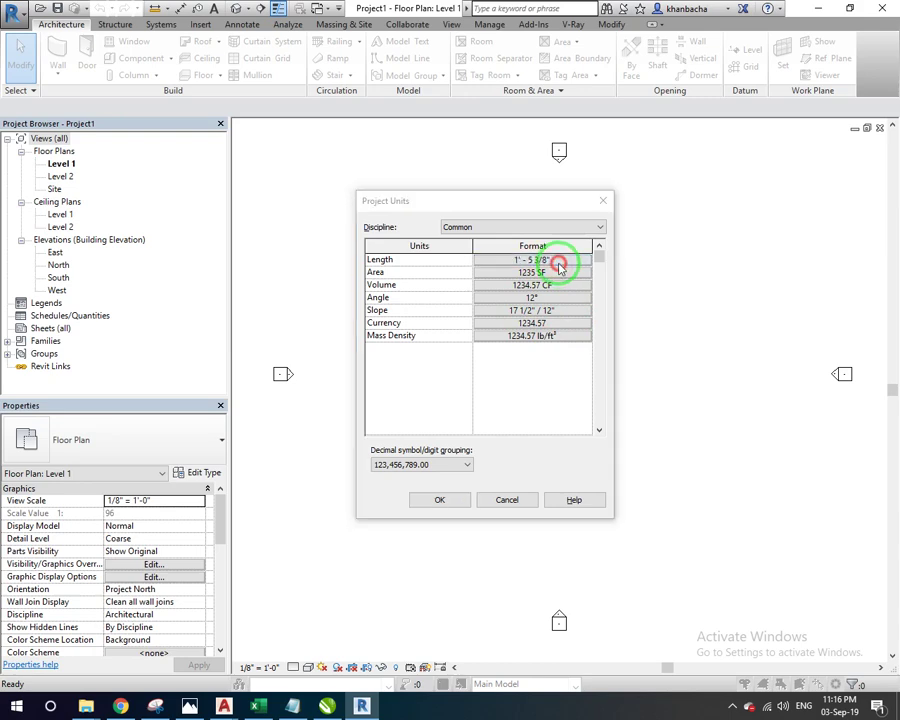
{"action": "left_click", "coordinate": [490, 262]}
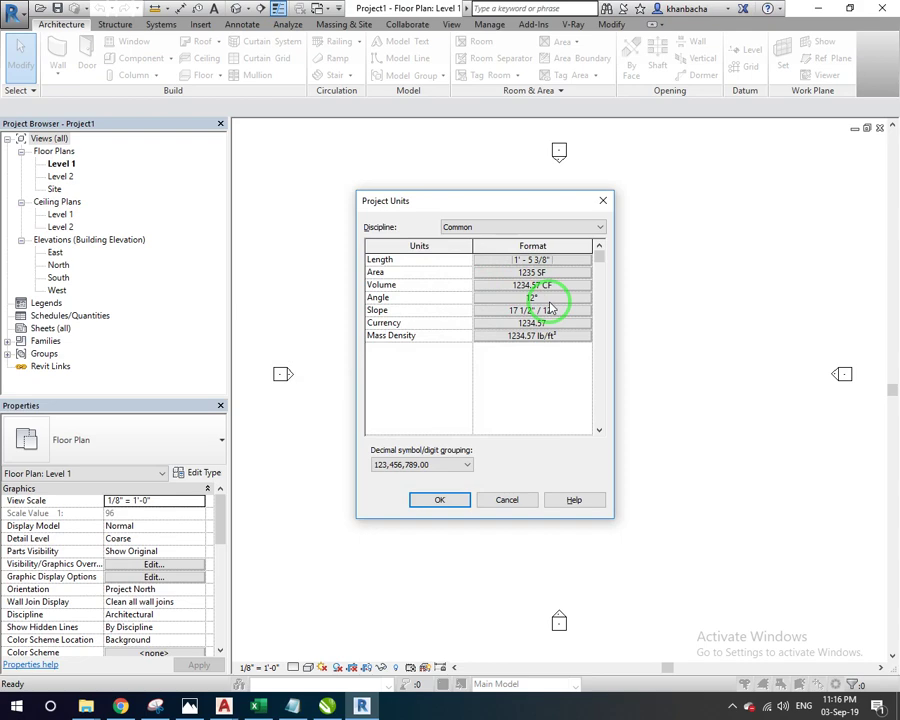
{"action": "left_click", "coordinate": [547, 259]}
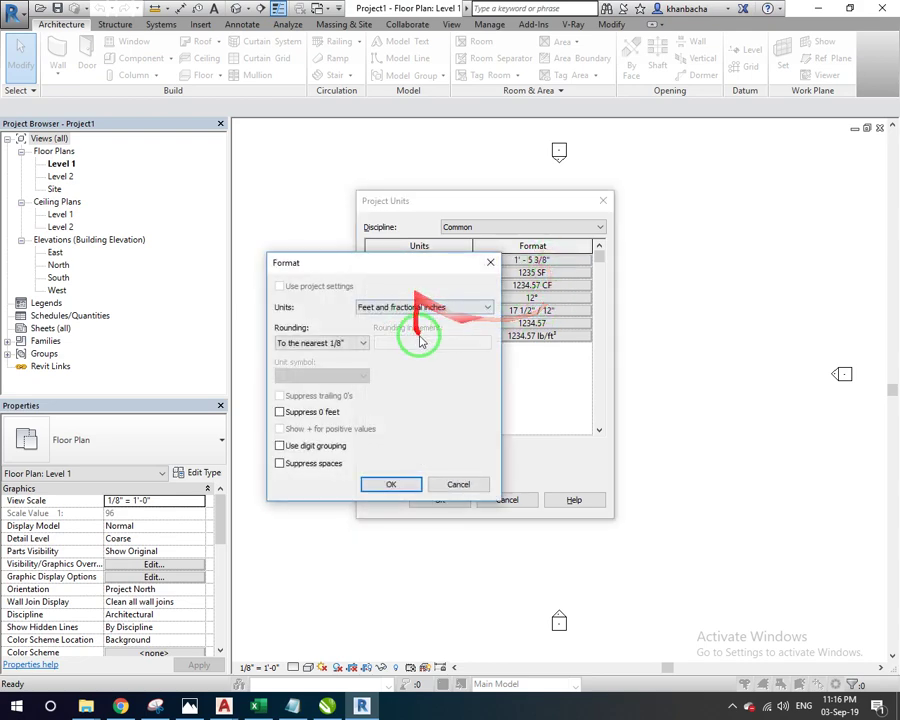
{"action": "left_click", "coordinate": [458, 484]}
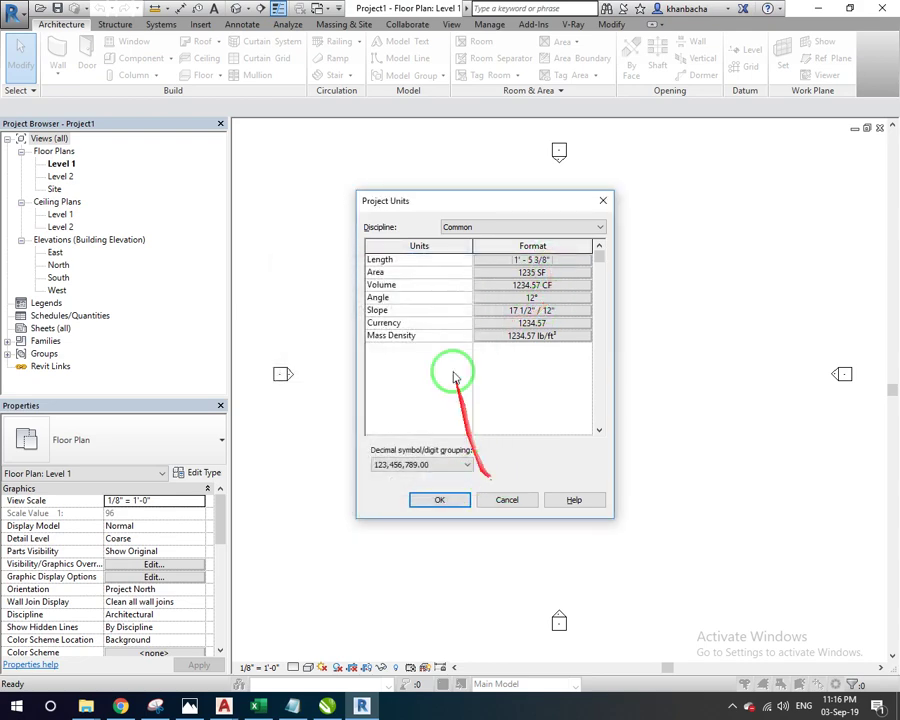
{"action": "mouse_move", "coordinate": [442, 202]}
{"action": "left_mouse_down"}
{"action": "mouse_move", "coordinate": [433, 200]}
{"action": "mouse_move", "coordinate": [464, 201]}
{"action": "left_mouse_up"}
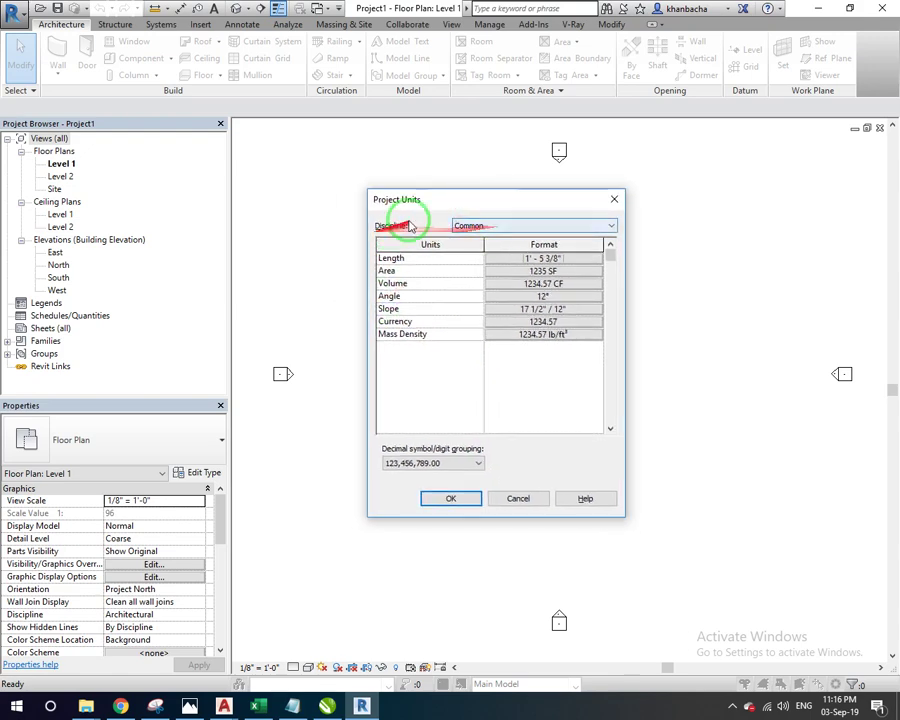
Accept the Project Units settings and pan around the empty Level 1 floor plan
{"action": "left_click", "coordinate": [470, 498]}
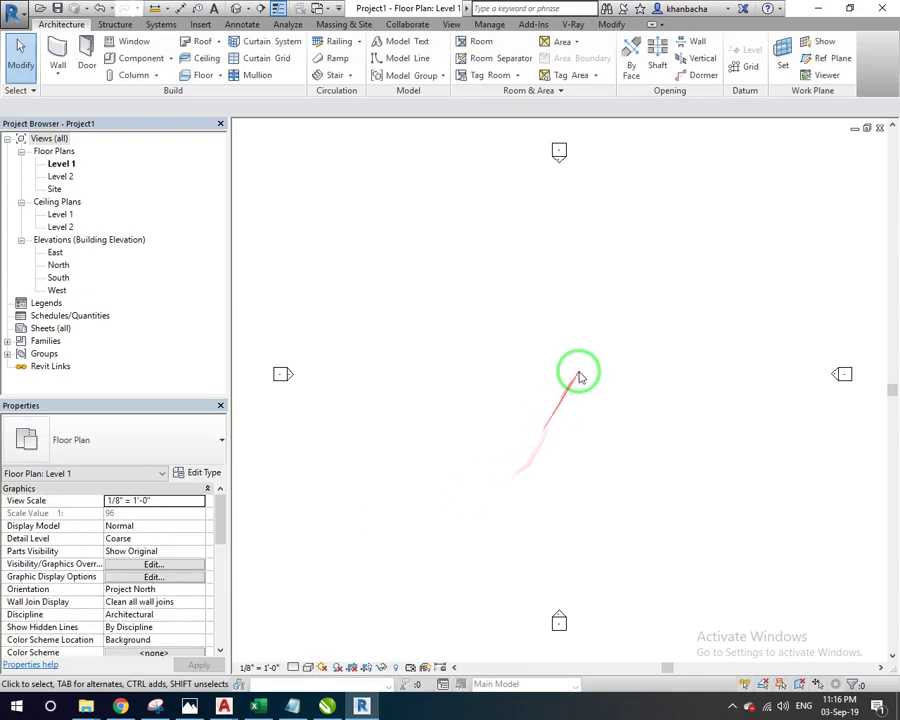
{"action": "middle_click_drag", "start_coordinate": [512, 358], "coordinate": [520, 344]}
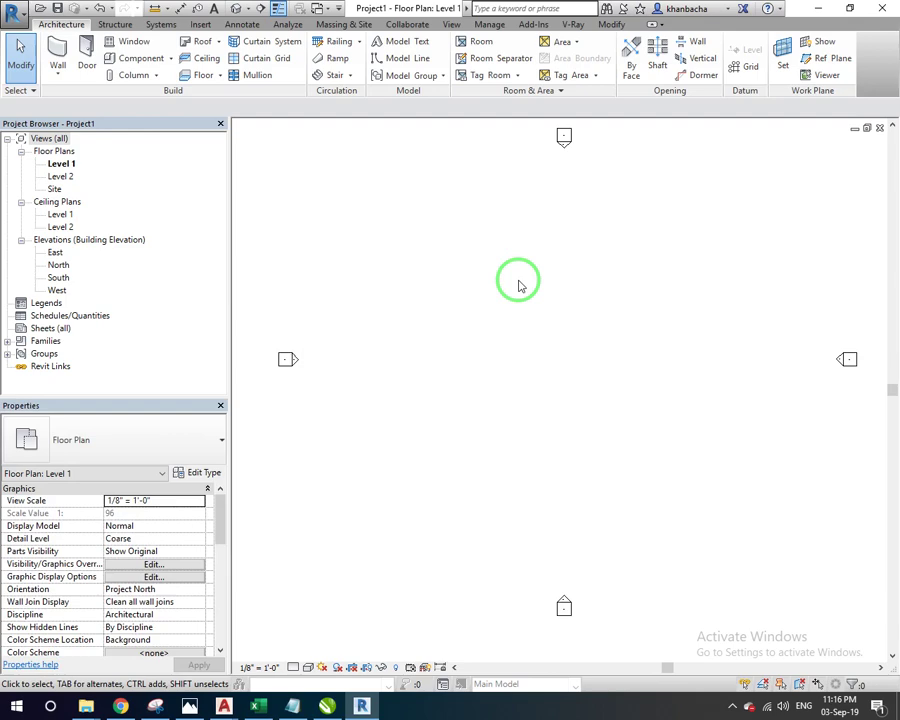
{"action": "mouse_move", "coordinate": [518, 285]}
{"action": "left_mouse_down"}
{"action": "mouse_move", "coordinate": [606, 275]}
{"action": "mouse_move", "coordinate": [533, 327]}
{"action": "left_mouse_up"}
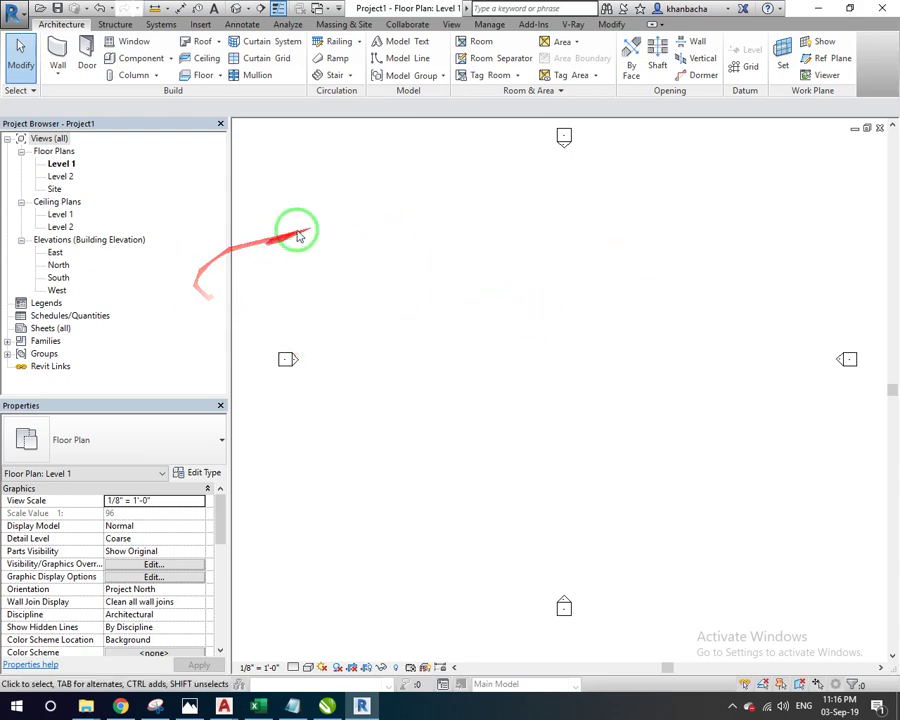
{"action": "left_click_drag", "start_coordinate": [610, 280], "coordinate": [554, 357]}
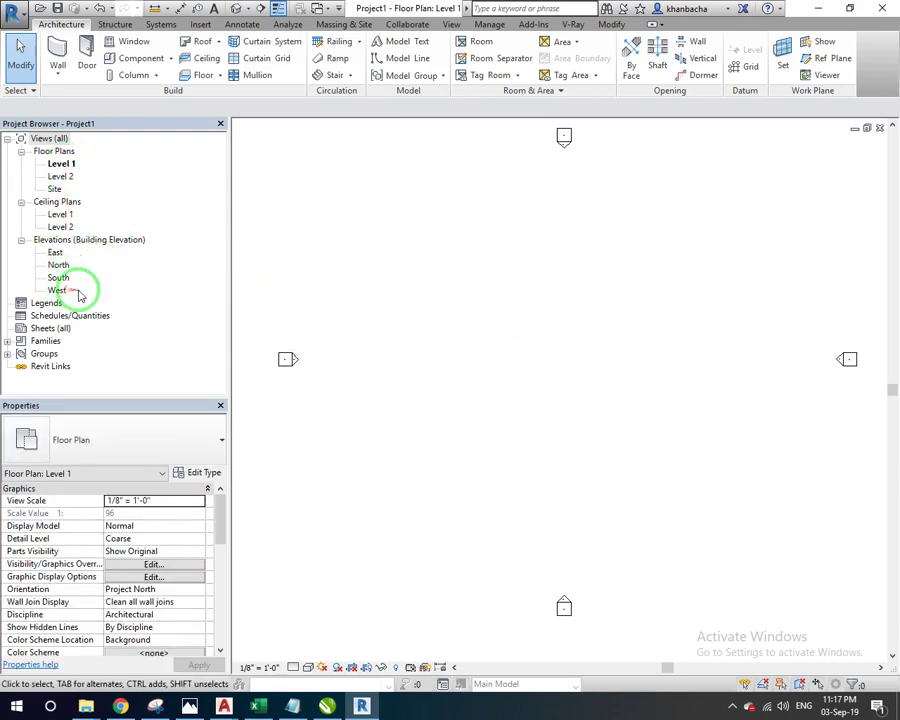
Open the North elevation view from the Project Browser and zoom to frame it
{"action": "double_click", "coordinate": [59, 264]}
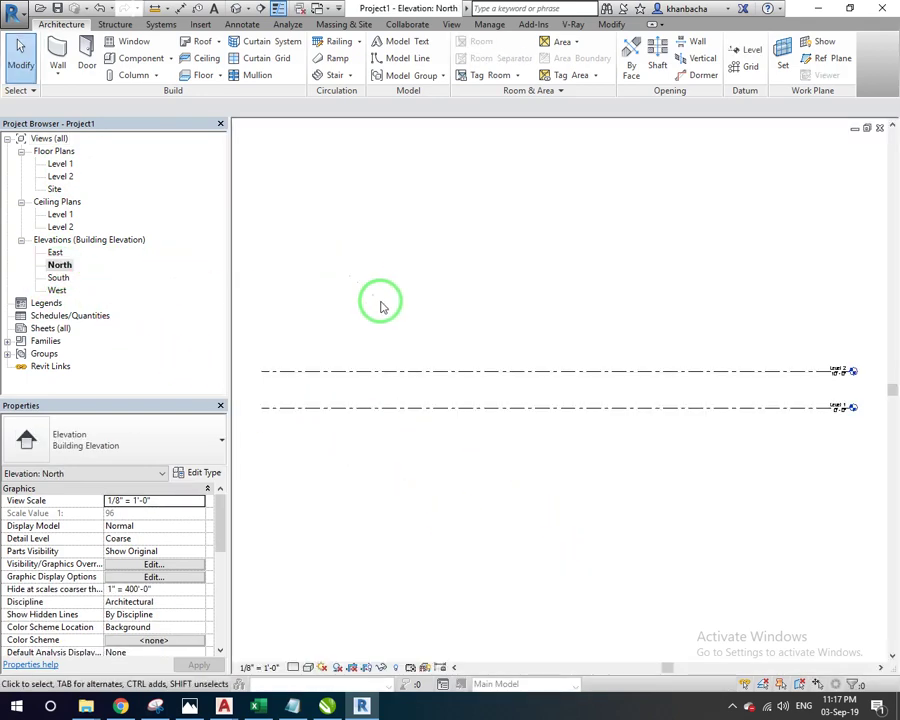
{"action": "scroll", "coordinate": [858, 380], "scroll_direction": "up", "scroll_amount": 2}
{"action": "scroll", "coordinate": [856, 392], "scroll_direction": "up", "scroll_amount": 4}
{"action": "scroll", "coordinate": [860, 405], "scroll_direction": "up", "scroll_amount": 3}
{"action": "scroll", "coordinate": [860, 405], "scroll_direction": "up", "scroll_amount": 2}
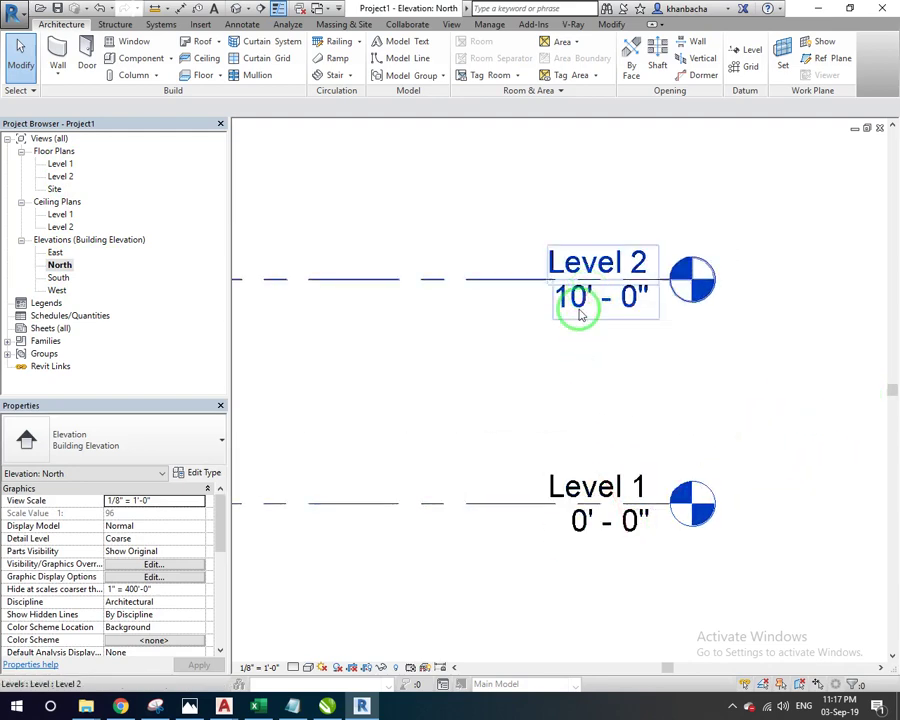
{"action": "scroll", "coordinate": [624, 392], "scroll_direction": "down", "scroll_amount": 2}
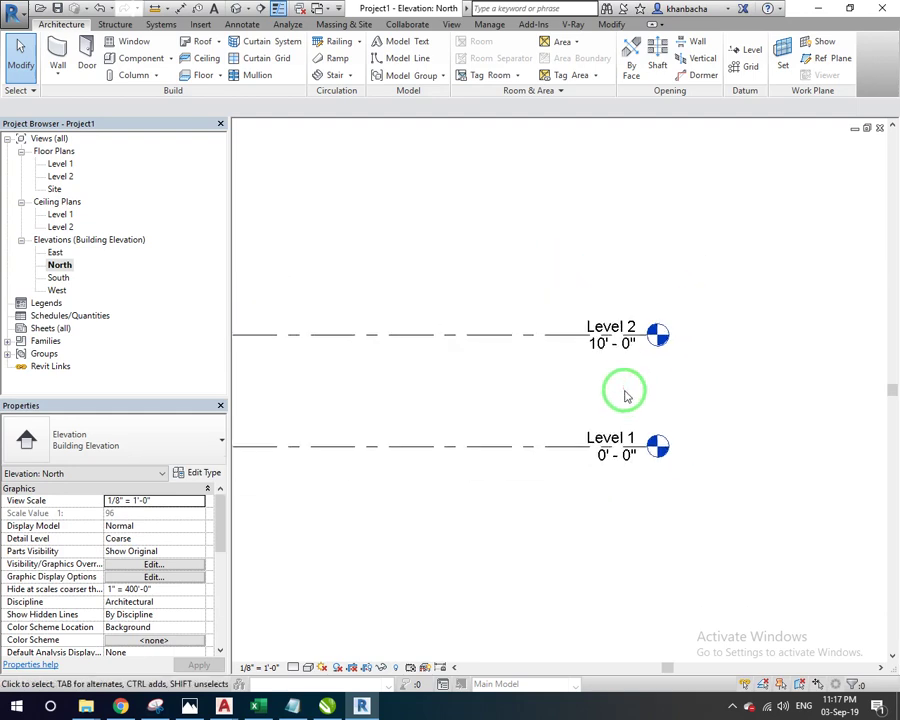
{"action": "scroll", "coordinate": [626, 398], "scroll_direction": "down", "scroll_amount": 2}
{"action": "scroll", "coordinate": [600, 390], "scroll_direction": "down", "scroll_amount": 1}
Bring the level heads into view and select Level 1 at 0' - 0"
{"action": "mouse_move", "coordinate": [580, 386]}
{"action": "middle_mouse_down"}
{"action": "mouse_move", "coordinate": [624, 406]}
{"action": "mouse_move", "coordinate": [715, 410]}
{"action": "middle_mouse_up"}
{"action": "scroll", "coordinate": [728, 395], "scroll_direction": "up", "scroll_amount": 2}
{"action": "scroll", "coordinate": [740, 390], "scroll_direction": "up", "scroll_amount": 1}
{"action": "scroll", "coordinate": [740, 400], "scroll_direction": "up", "scroll_amount": 1}
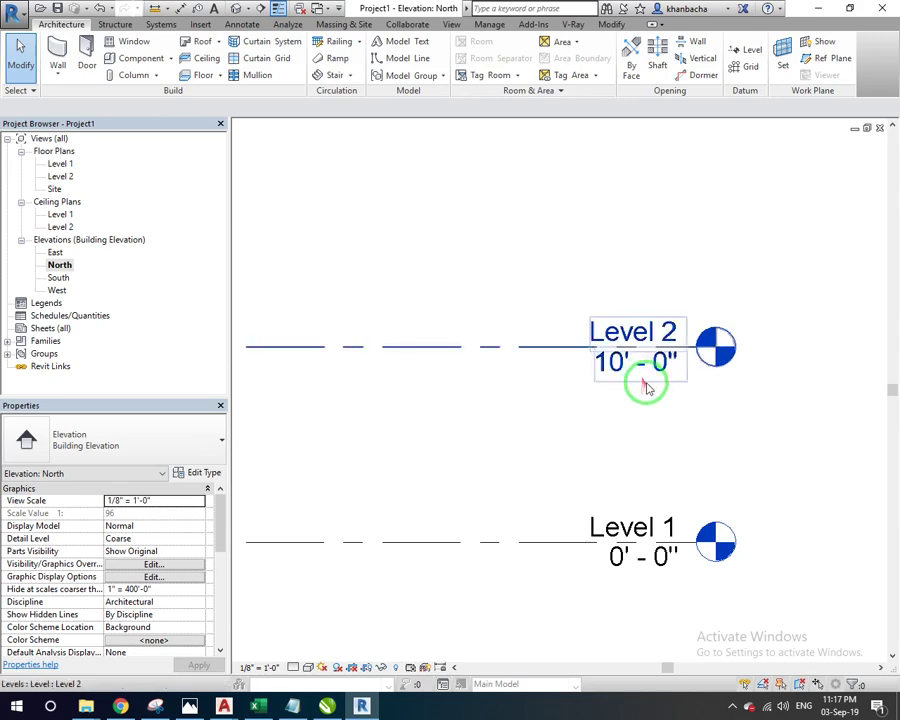
{"action": "scroll", "coordinate": [643, 382], "scroll_direction": "down", "scroll_amount": 1}
{"action": "scroll", "coordinate": [645, 386], "scroll_direction": "down", "scroll_amount": 1}
{"action": "middle_click_drag", "start_coordinate": [560, 394], "coordinate": [612, 416]}
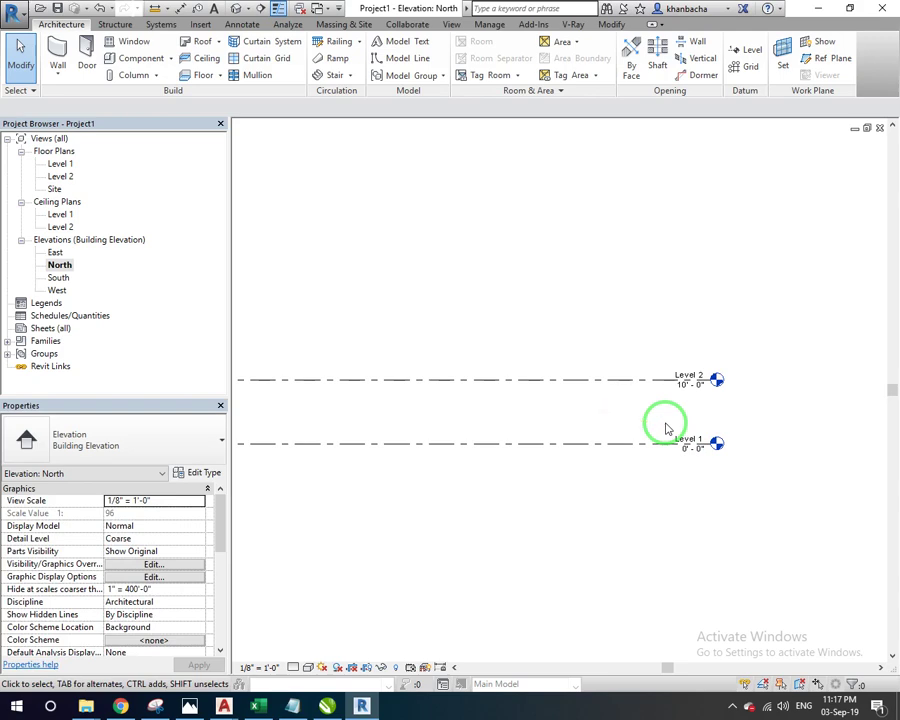
{"action": "left_click", "coordinate": [678, 440]}
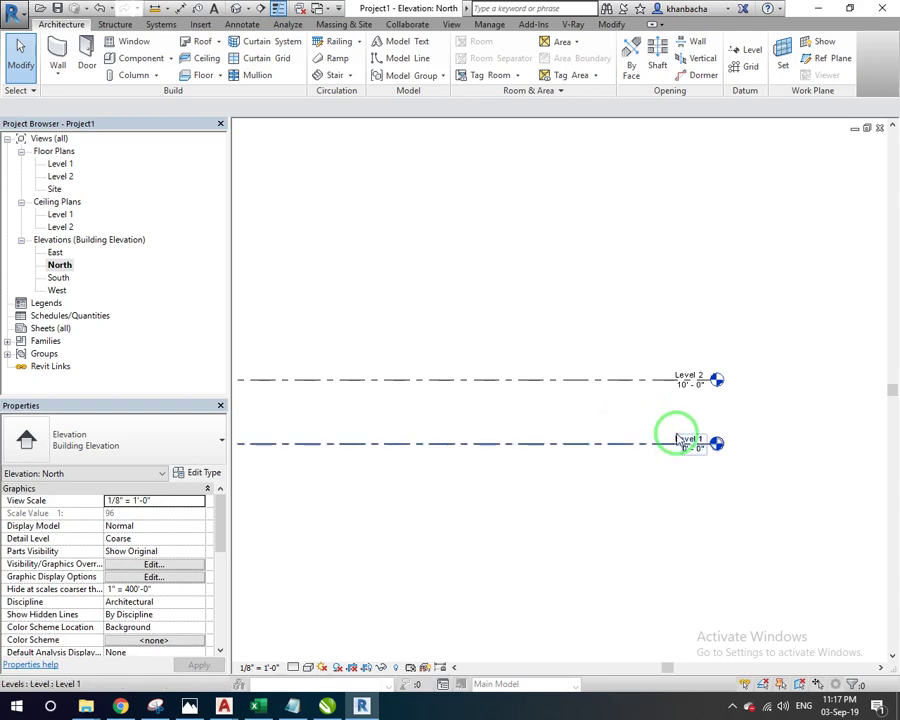